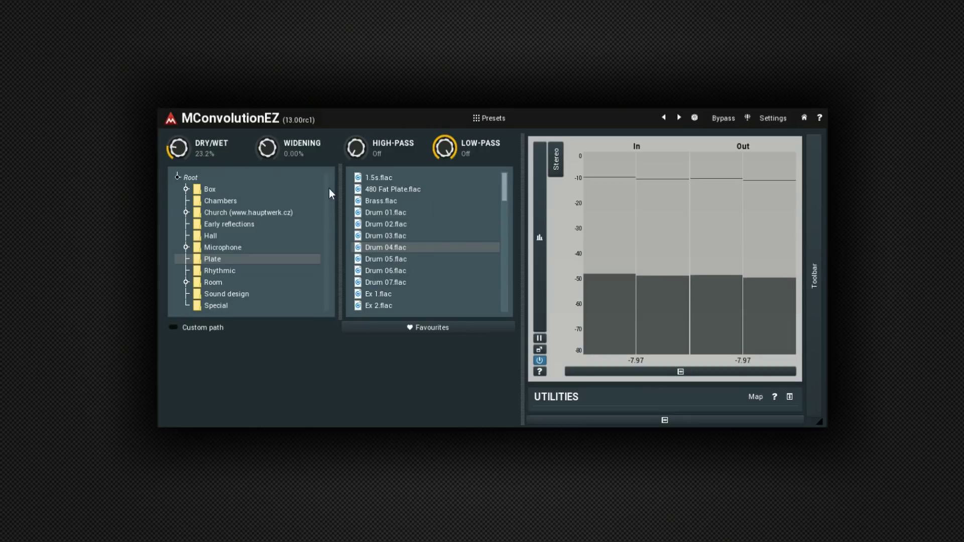
- Raise the wet mix, load the Drum 02 plate impulse, and widen the stereo image to nearly 100%
mouse_move(189, 153)
mouse_down()
mouse_move(189, 134)
mouse_move(189, 147)
mouse_up()
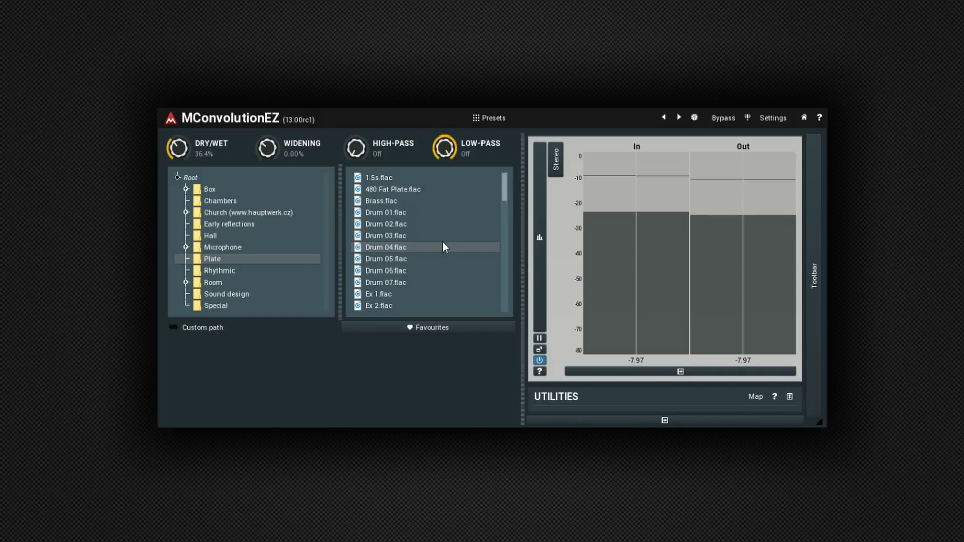
click(390, 224)
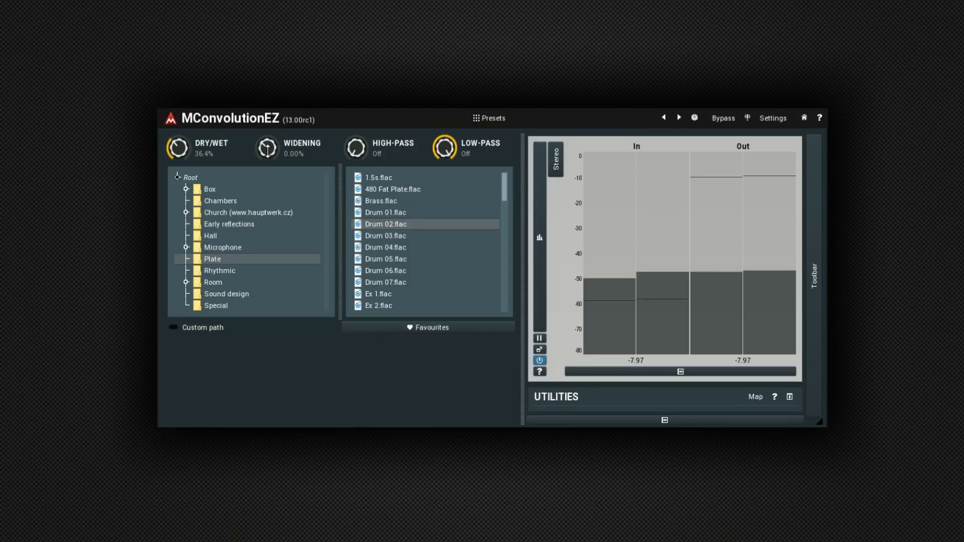
drag(267, 149, 268, 129)
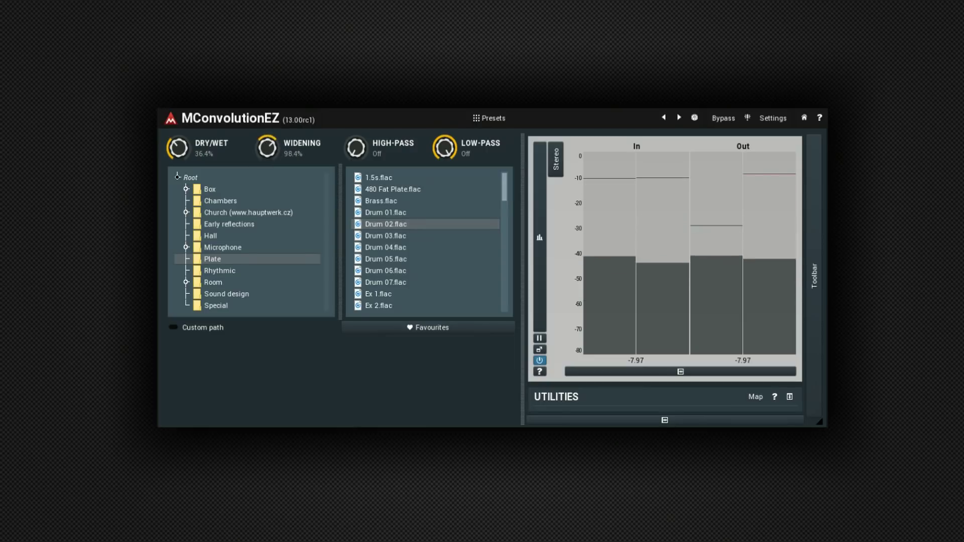
- Open the Chambers impulse folder and set dry/wet to 12.0% and widening to 18.0%
click(224, 201)
drag(177, 148, 178, 160)
mouse_move(267, 148)
mouse_down()
mouse_move(267, 195)
mouse_move(282, 142)
mouse_up()
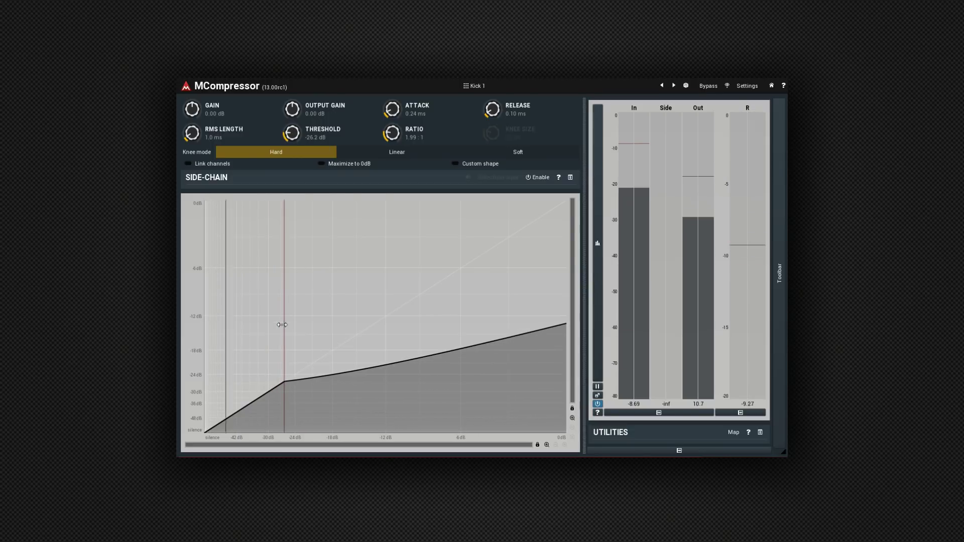
- Set the Kick 1 compressor to -27.4 dB threshold, 2.50:1 ratio and 33 ms attack
mouse_move(283, 324)
mouse_down()
mouse_move(267, 332)
mouse_move(279, 339)
mouse_up()
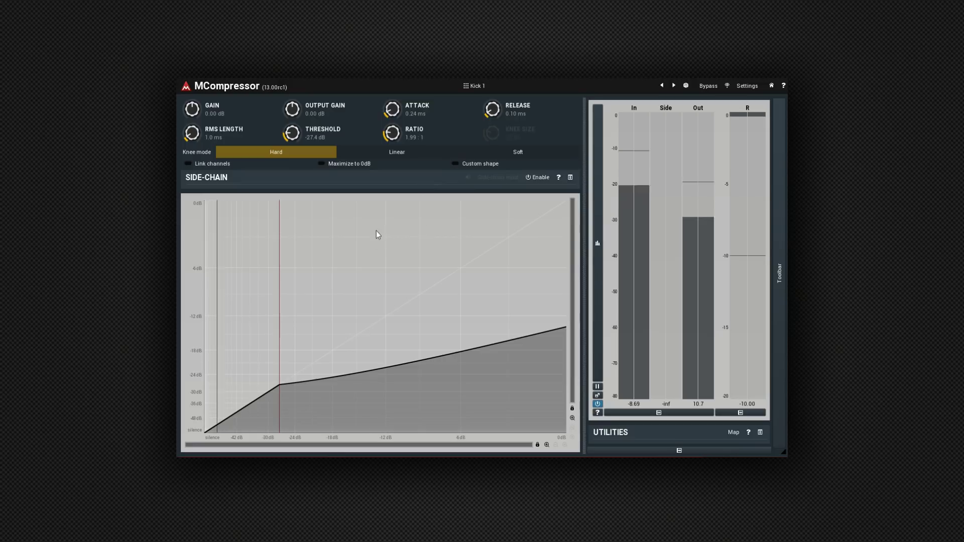
drag(379, 230, 379, 202)
drag(392, 109, 370, 122)
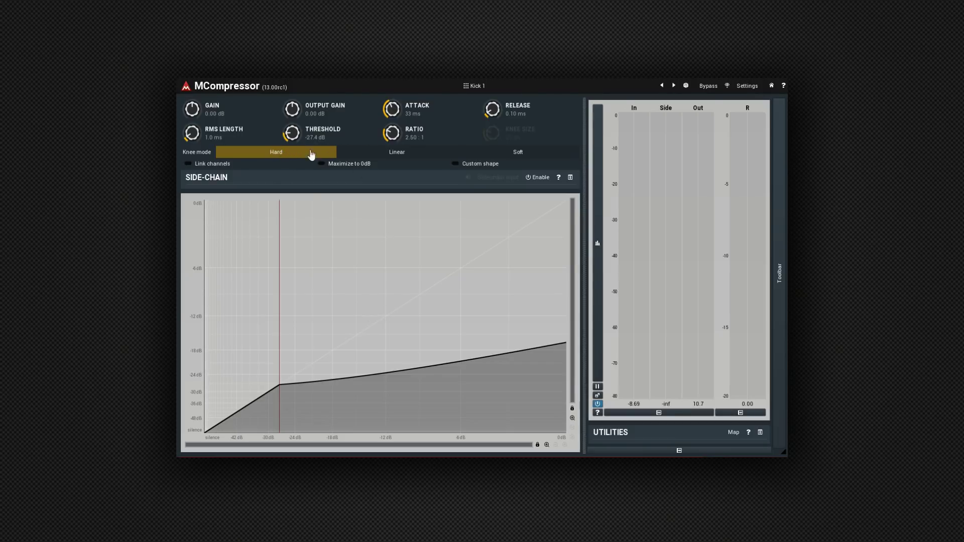
- Compare linear, soft and hard knees, keep Hard, and switch on Custom shape
click(396, 155)
click(501, 154)
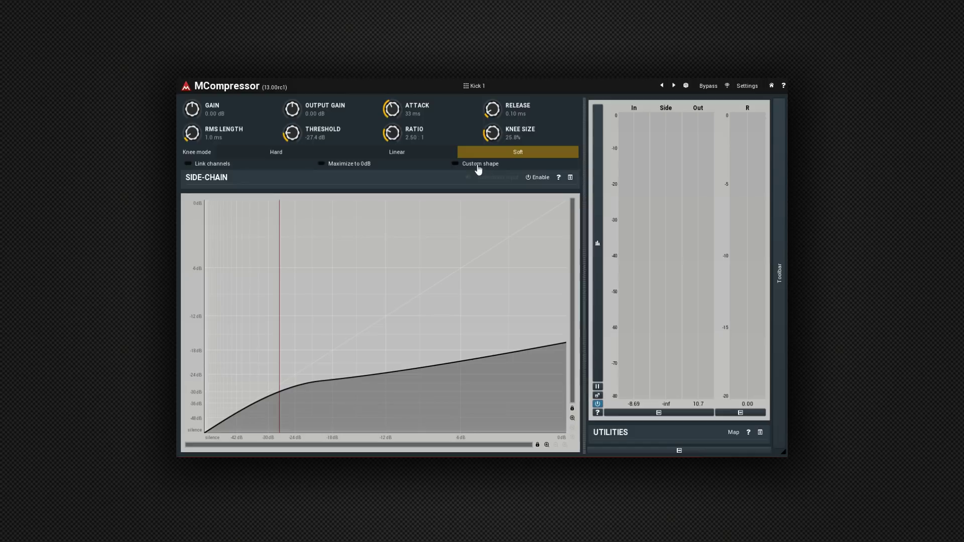
click(289, 155)
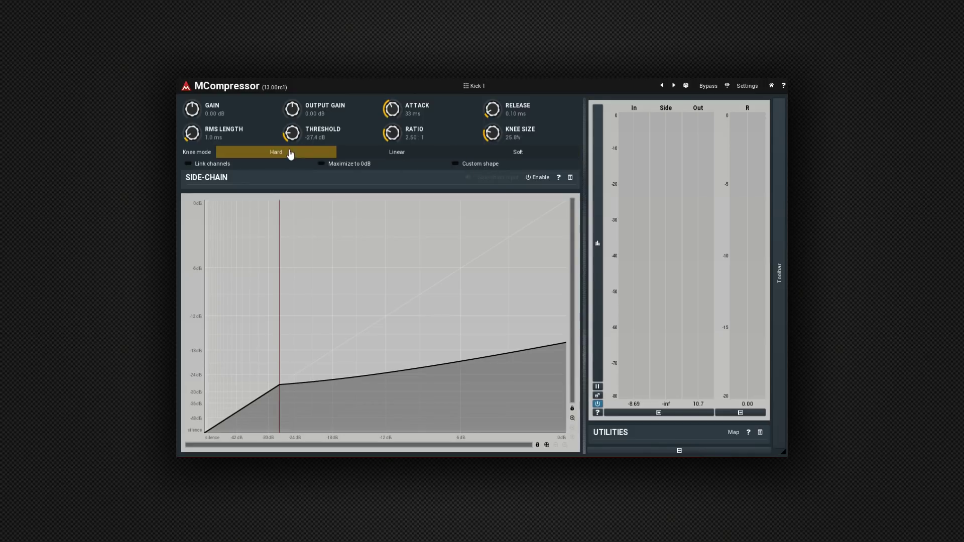
click(466, 166)
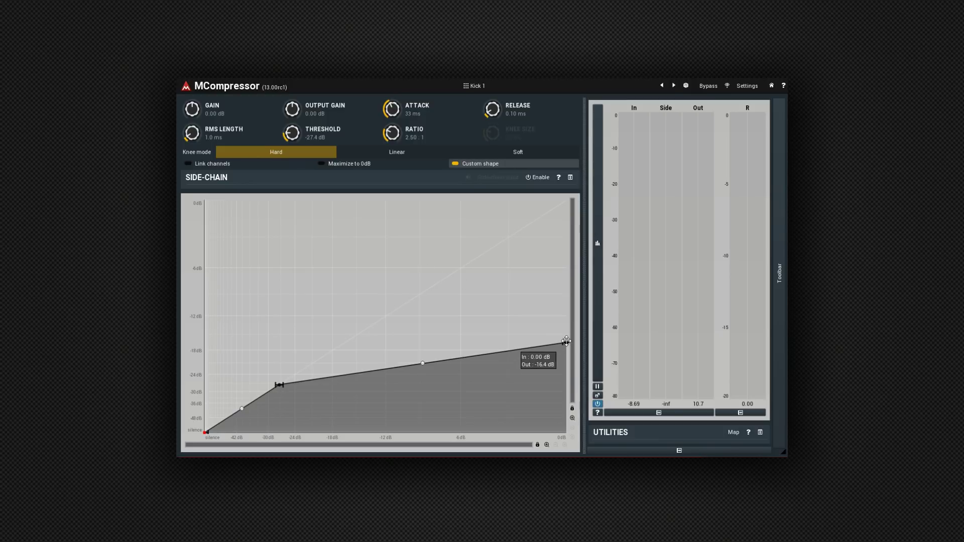
- Lower the curve's top endpoint to -25.5 dB, bend the upper segment, then raise the endpoint to -17.3 dB
mouse_move(567, 342)
mouse_move(566, 341)
mouse_down()
mouse_move(569, 381)
mouse_move(567, 357)
mouse_up()
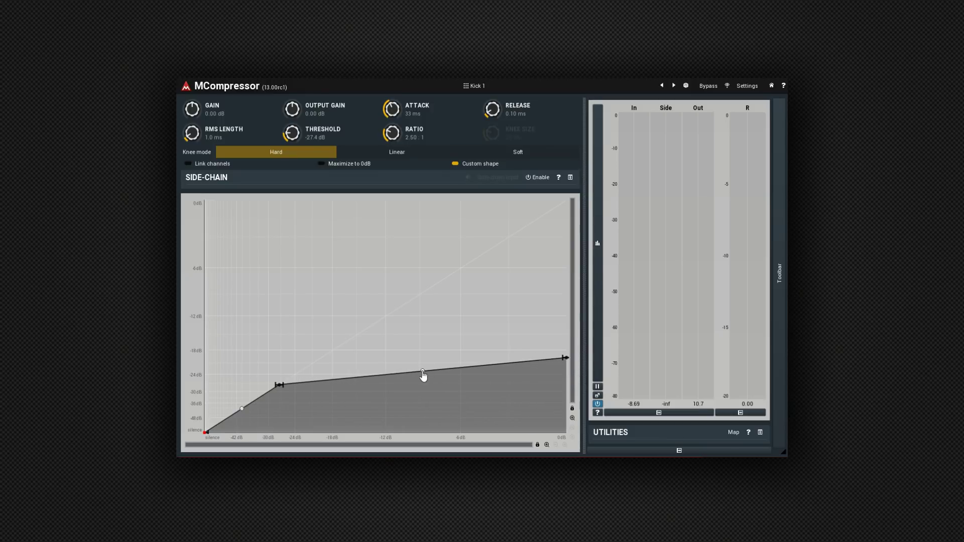
drag(423, 372, 430, 314)
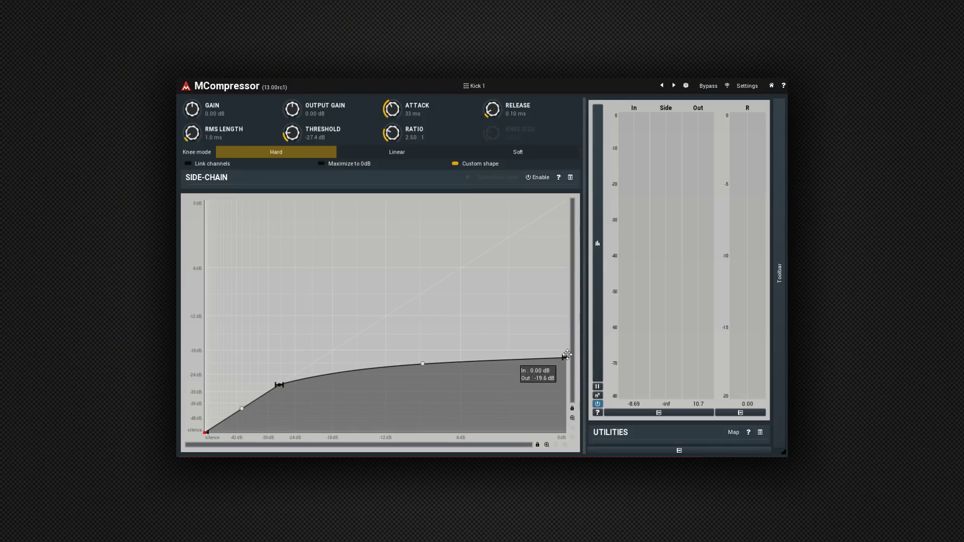
drag(566, 358, 567, 324)
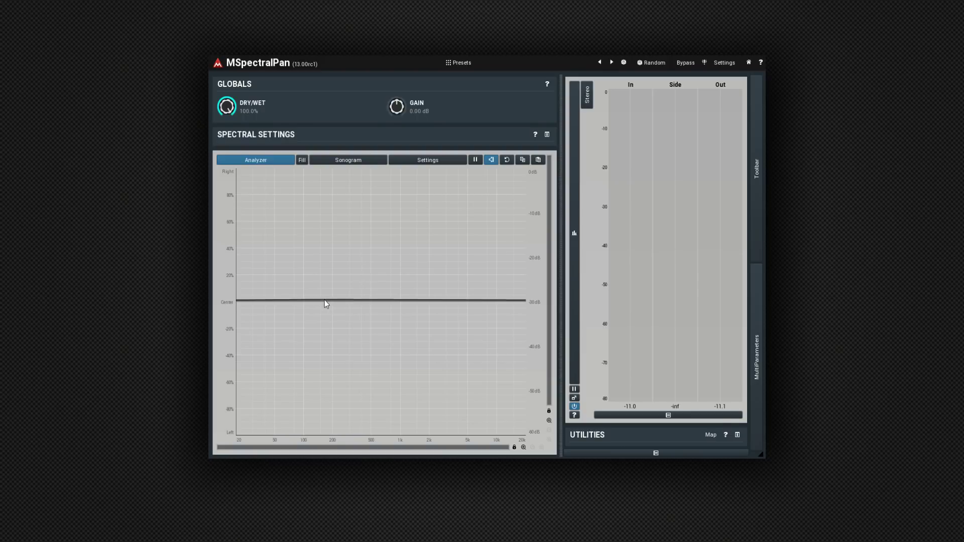
- Pan the band around 200 Hz to the right during playback, extending it toward lower frequencies
mouse_move(324, 299)
mouse_down()
mouse_move(336, 191)
mouse_move(353, 173)
mouse_move(372, 183)
mouse_move(373, 303)
mouse_up()
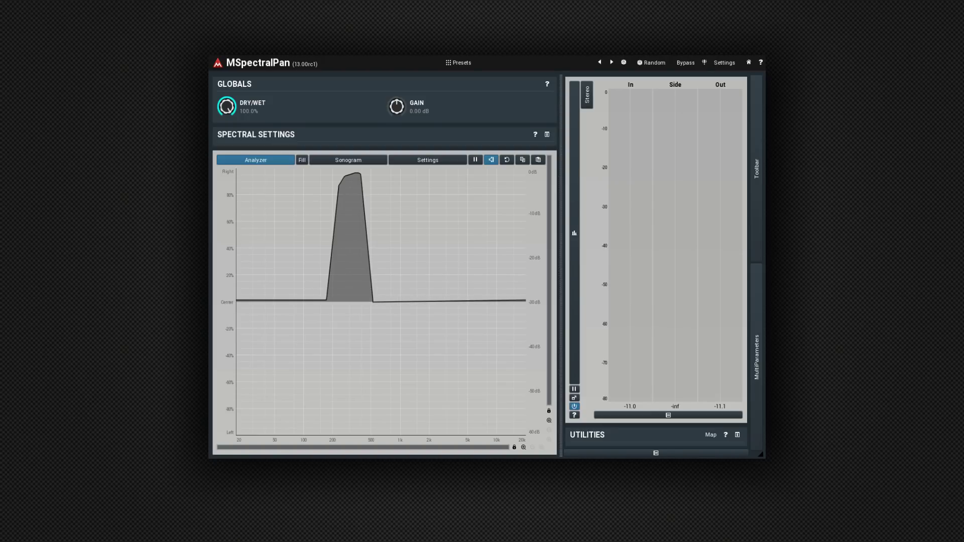
key(space)
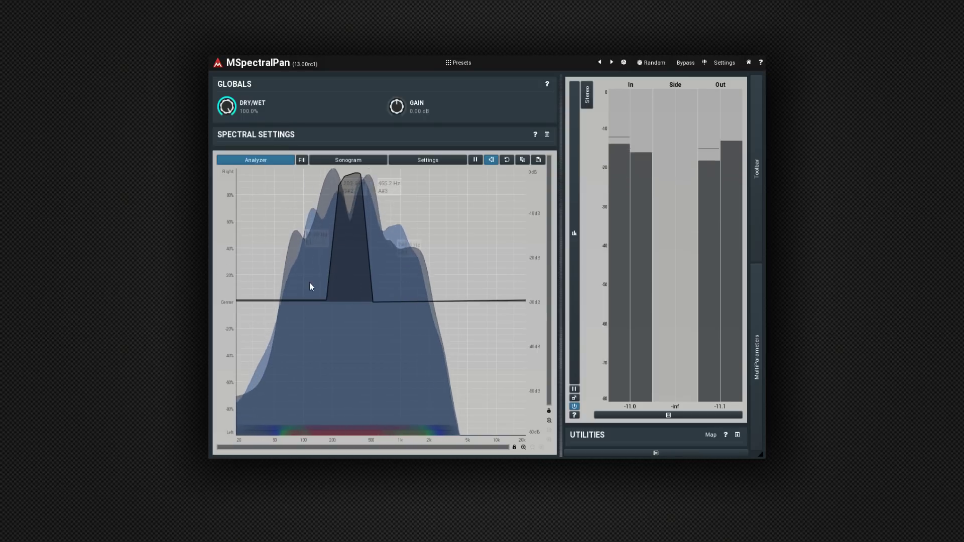
drag(309, 300, 390, 299)
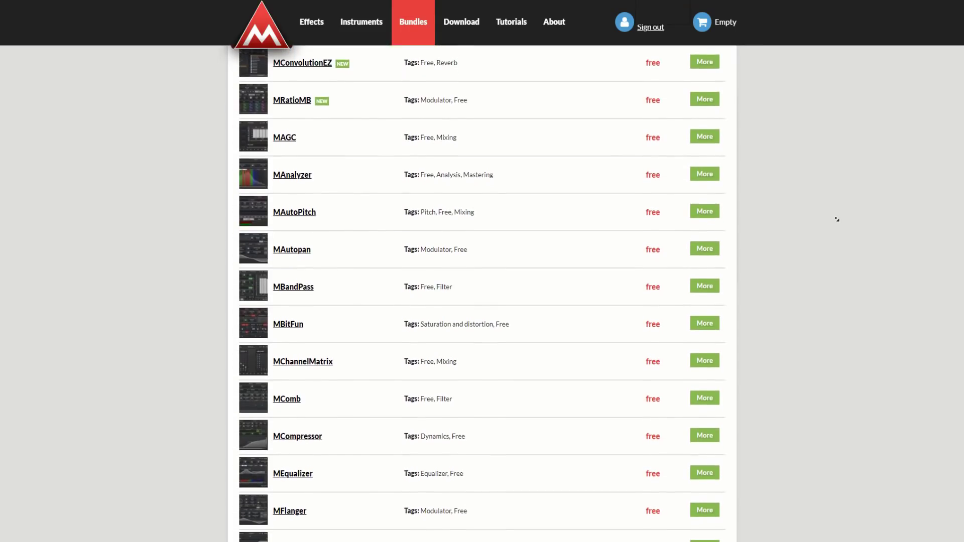
- Scroll the free plugin list down to MAnalyzer through MFreeformPhase, MFreqShifter and MLoudnessAnalyzer
scroll(837, 220, down, 2)
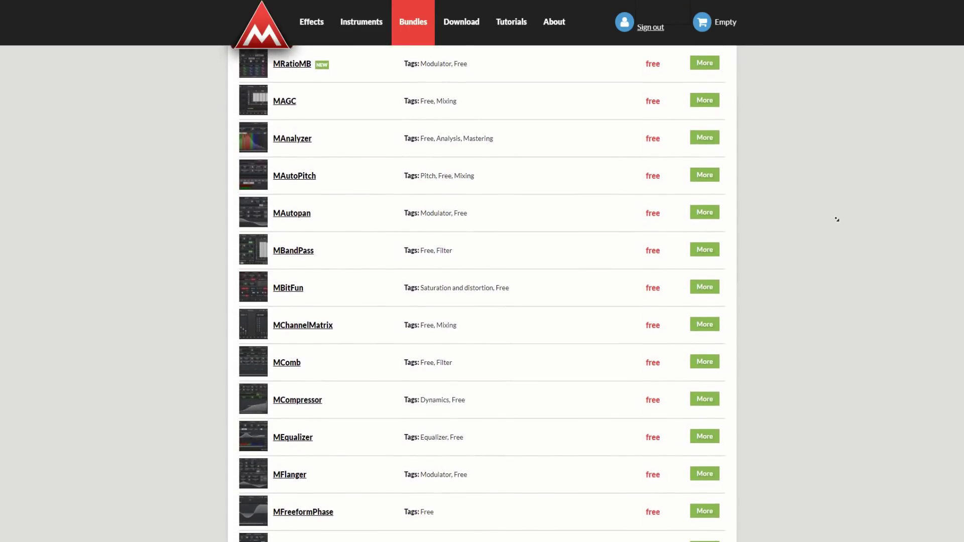
scroll(837, 219, down, 2)
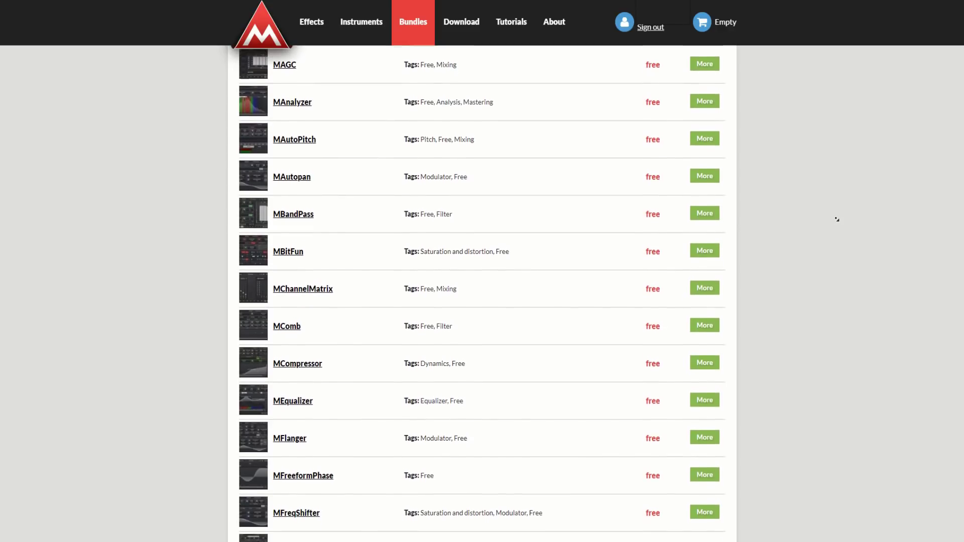
scroll(837, 219, down, 2)
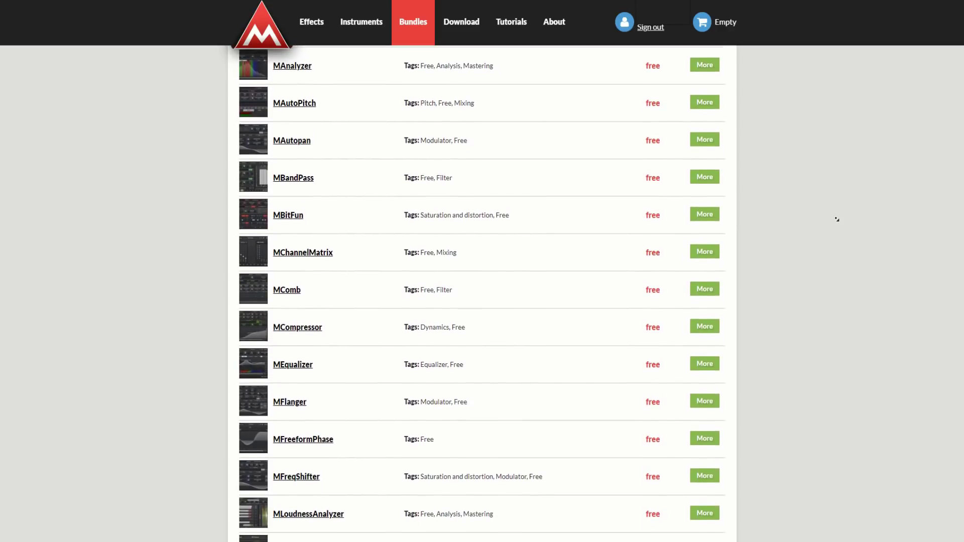
scroll(837, 219, down, 1)
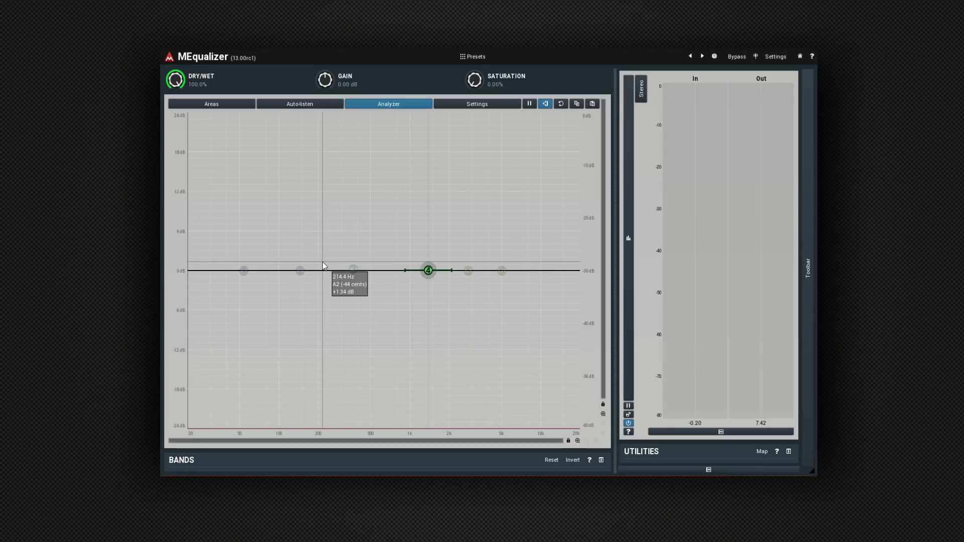
- Boost band 4 to +5.05 dB at 1491 Hz, dip band 3 near 380 Hz, and open band 4's settings
drag(426, 271, 454, 236)
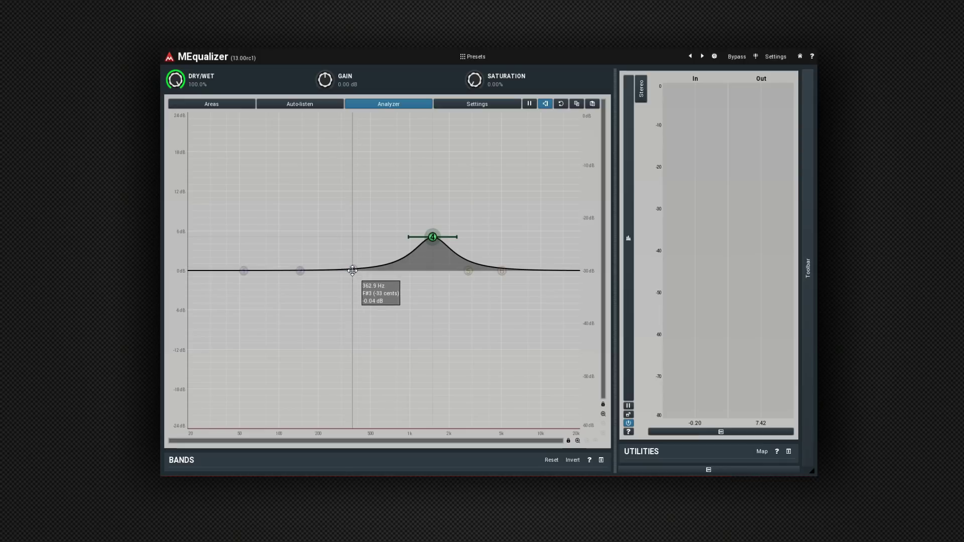
mouse_move(353, 270)
mouse_down()
mouse_move(344, 274)
mouse_move(356, 284)
mouse_up()
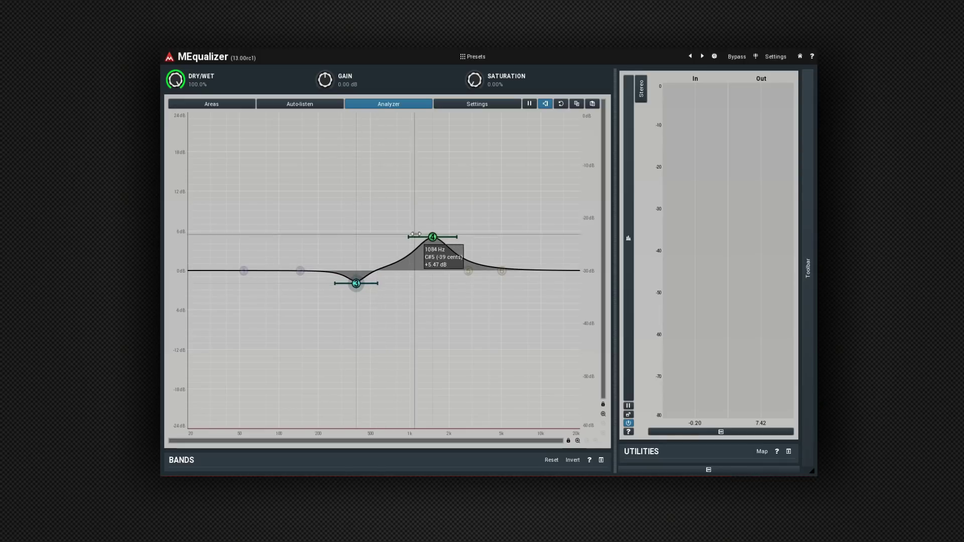
double_click(432, 237)
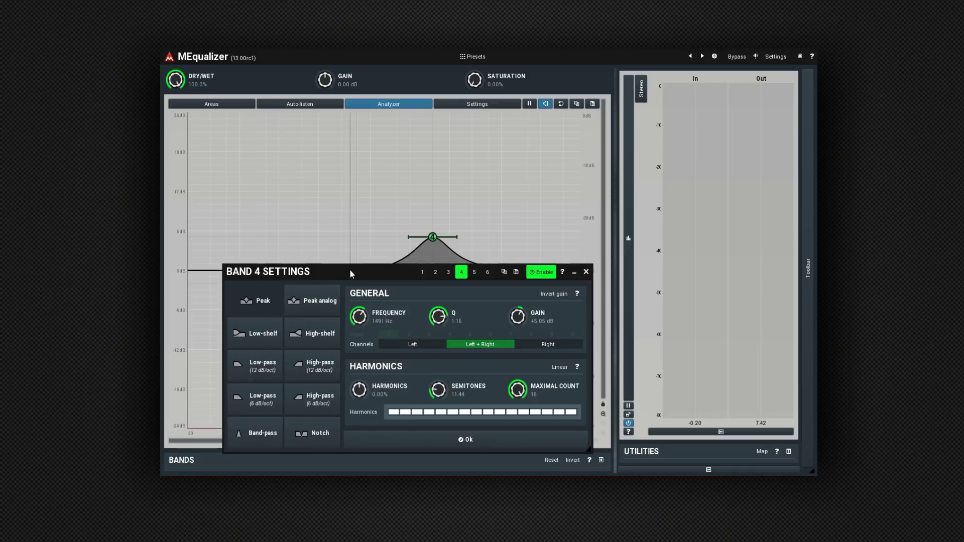
- Try band 4 as a high shelf, switch it back to Peak, and enter 0 dB gain
drag(350, 274, 345, 277)
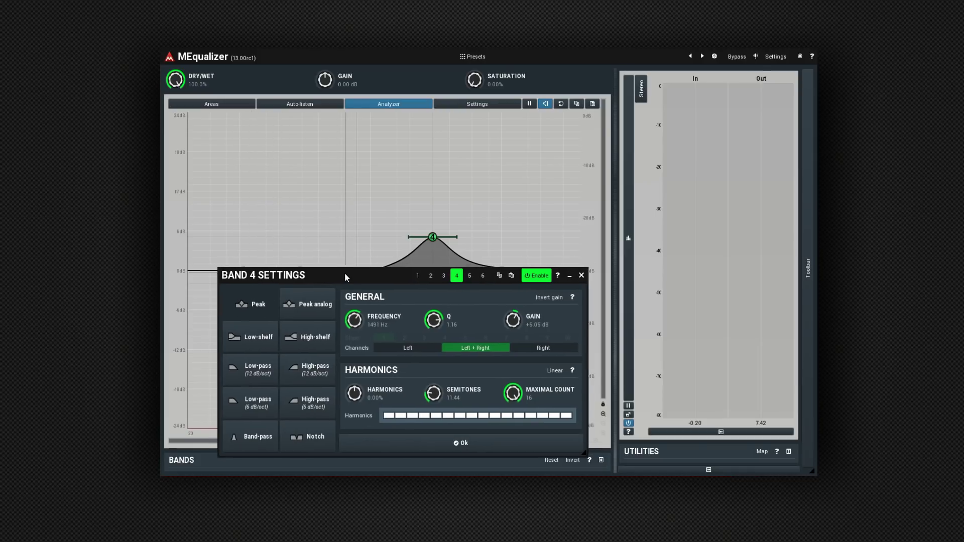
click(304, 339)
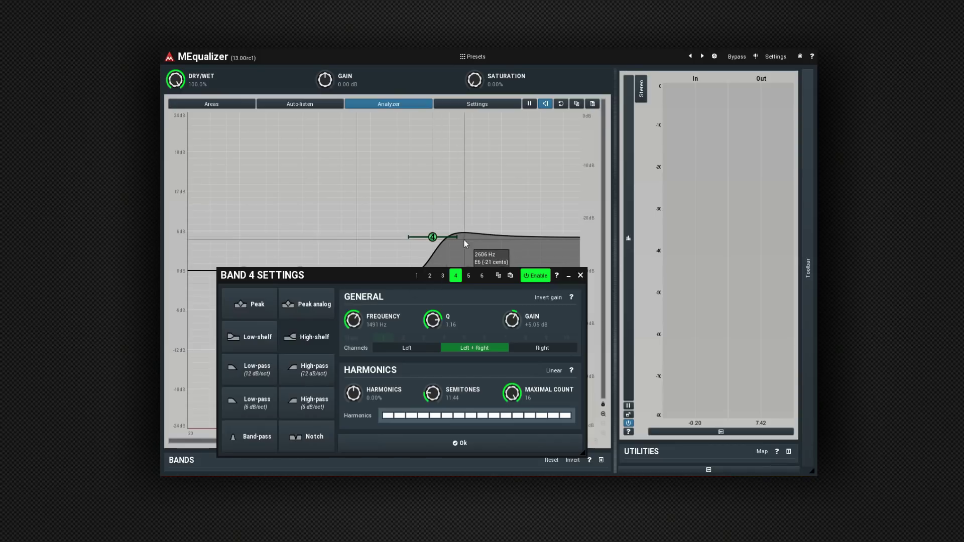
click(255, 306)
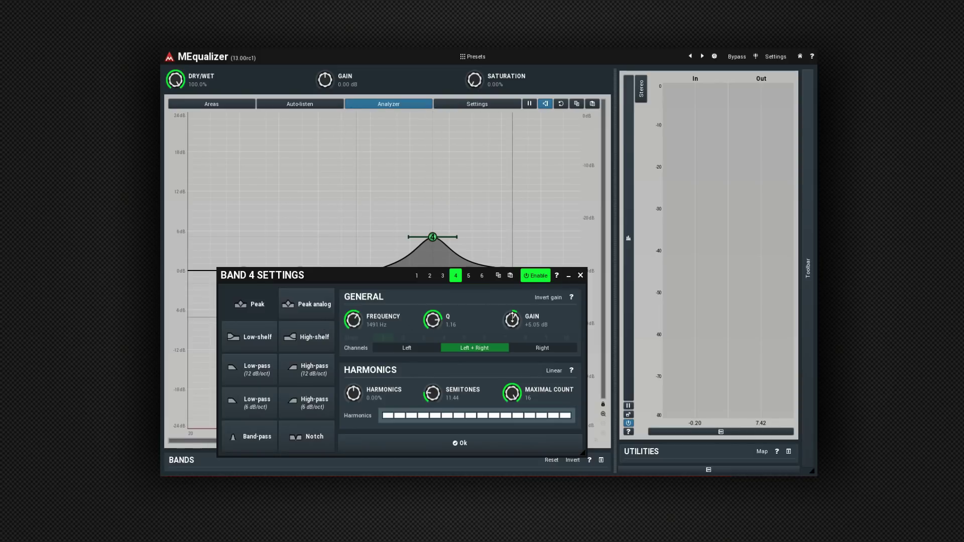
click(535, 321)
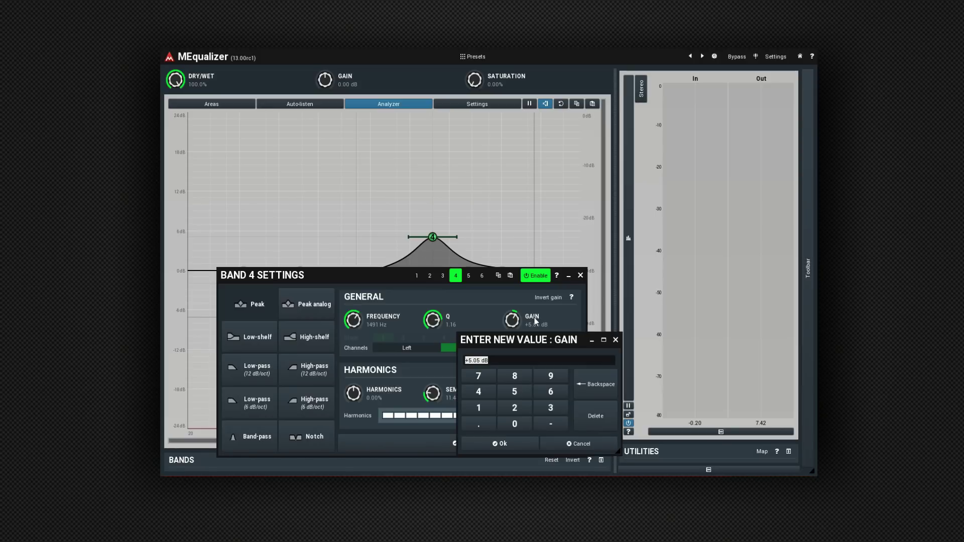
click(515, 424)
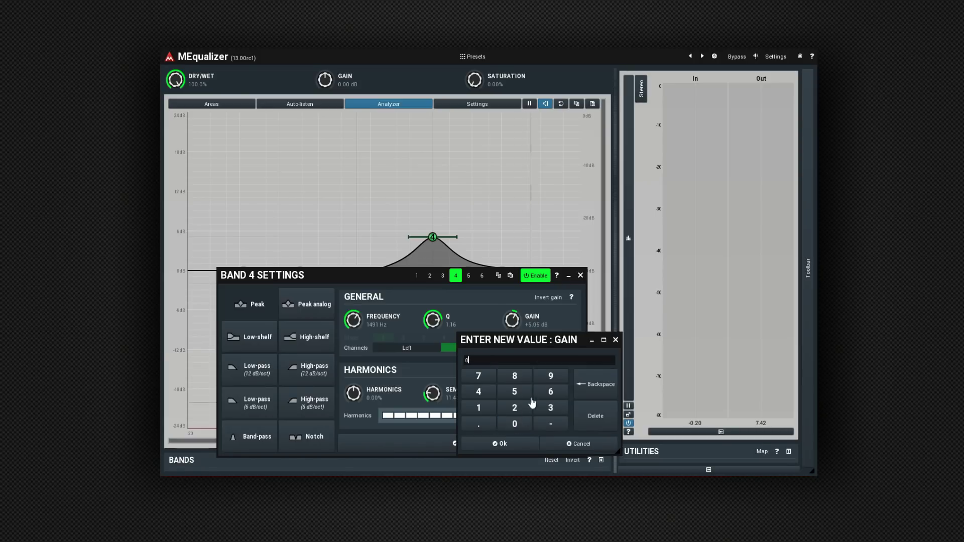
click(503, 444)
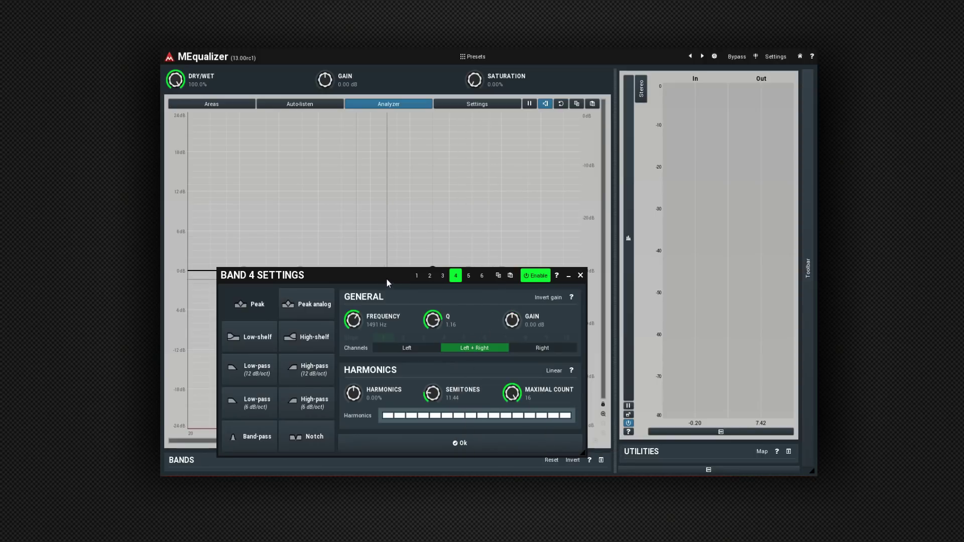
- Boost band 4 to +7.75 dB at 1762 Hz with 52.0% harmonics at 19.33 semitones
drag(382, 273, 366, 278)
drag(433, 271, 442, 235)
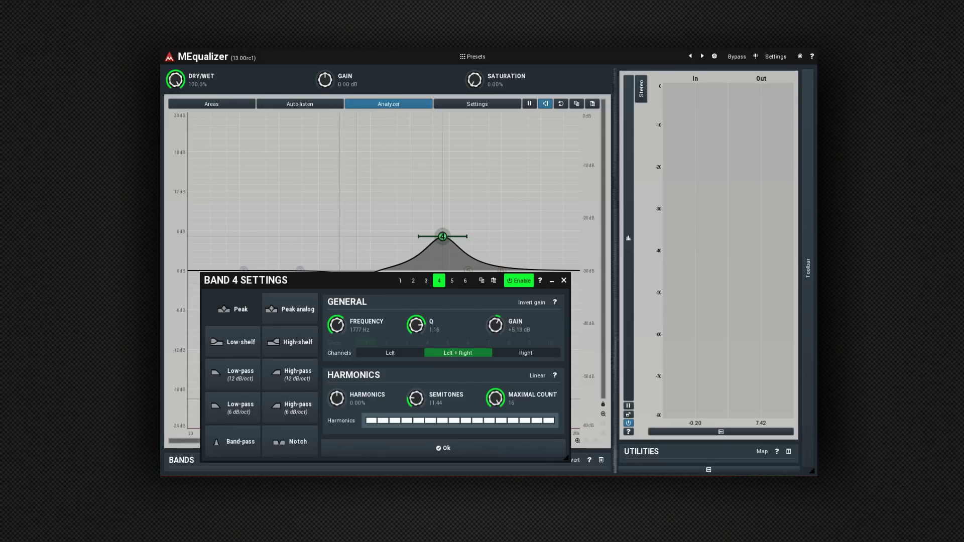
drag(337, 398, 336, 392)
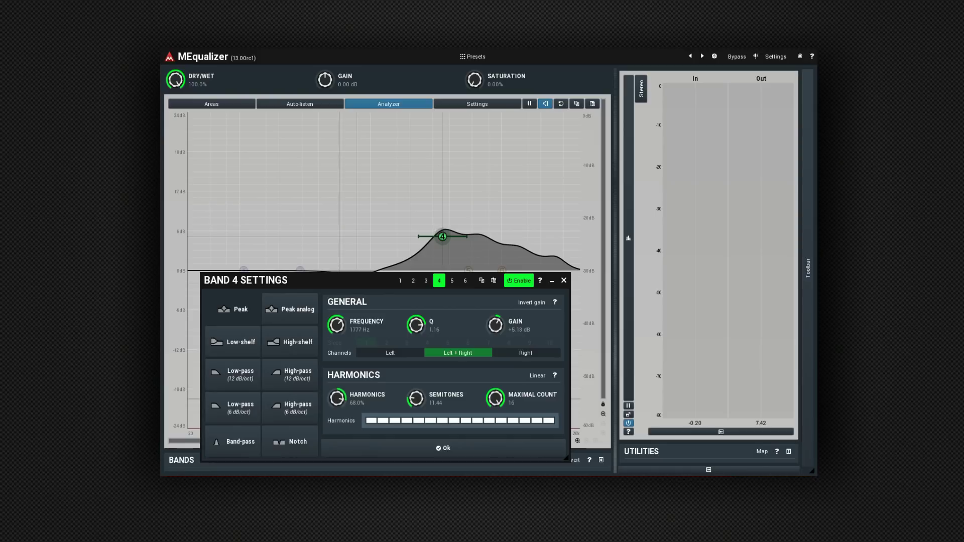
drag(336, 398, 337, 395)
drag(415, 398, 416, 392)
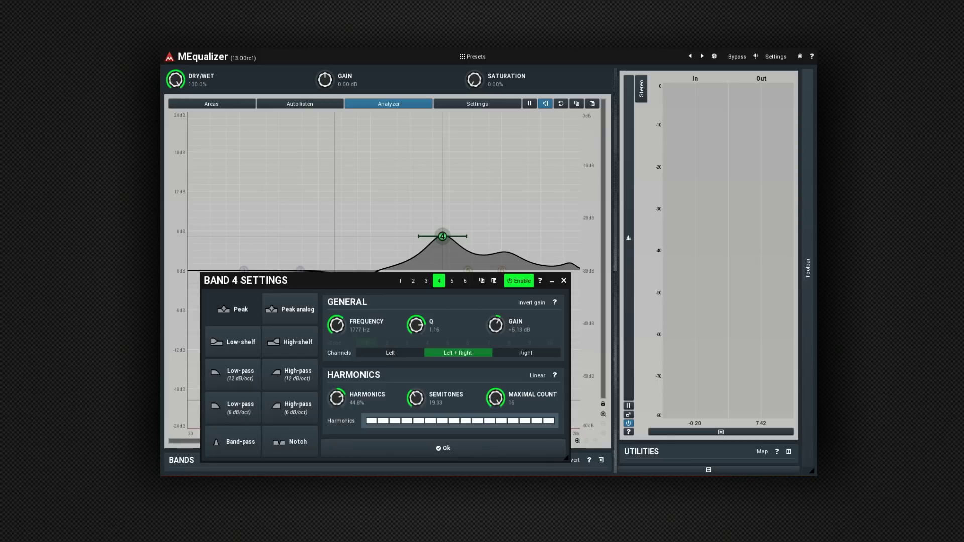
drag(443, 236, 442, 219)
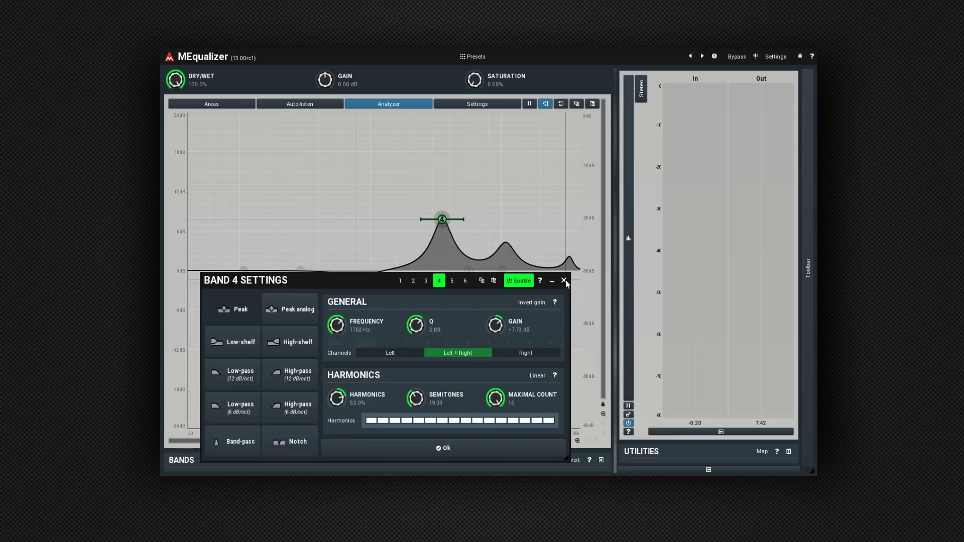
- Lower band 4's boost to about +4.4 dB and set saturation to 52.4% while audio plays
drag(442, 220, 443, 238)
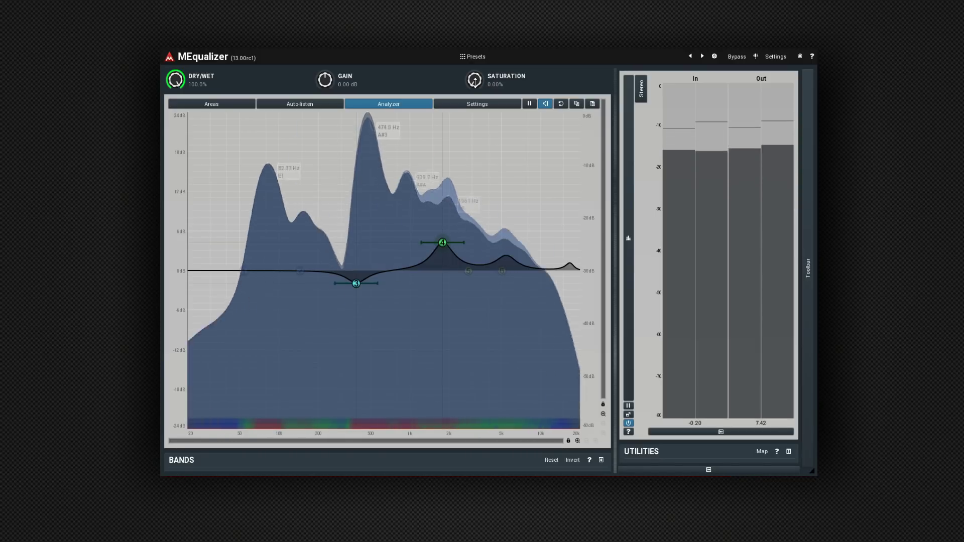
drag(475, 83, 474, 54)
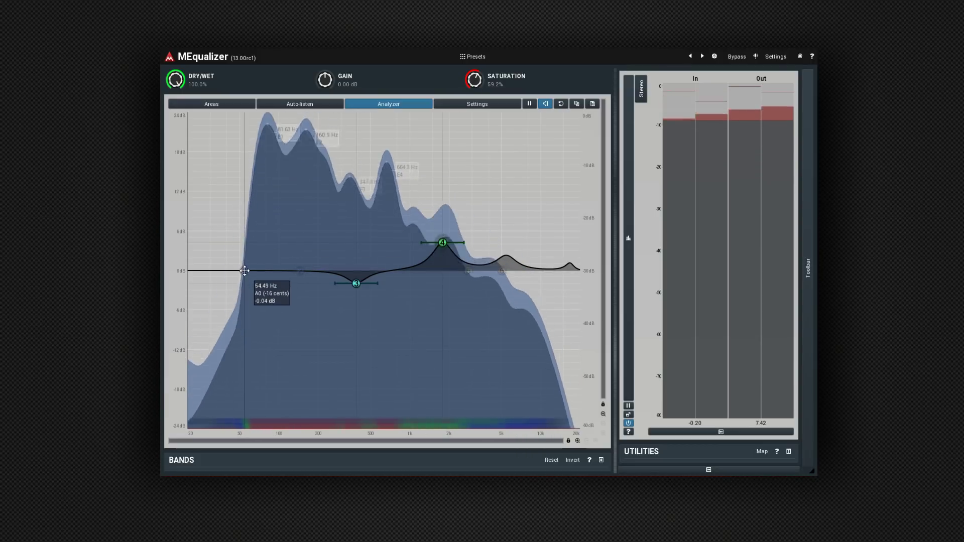
drag(474, 80, 470, 84)
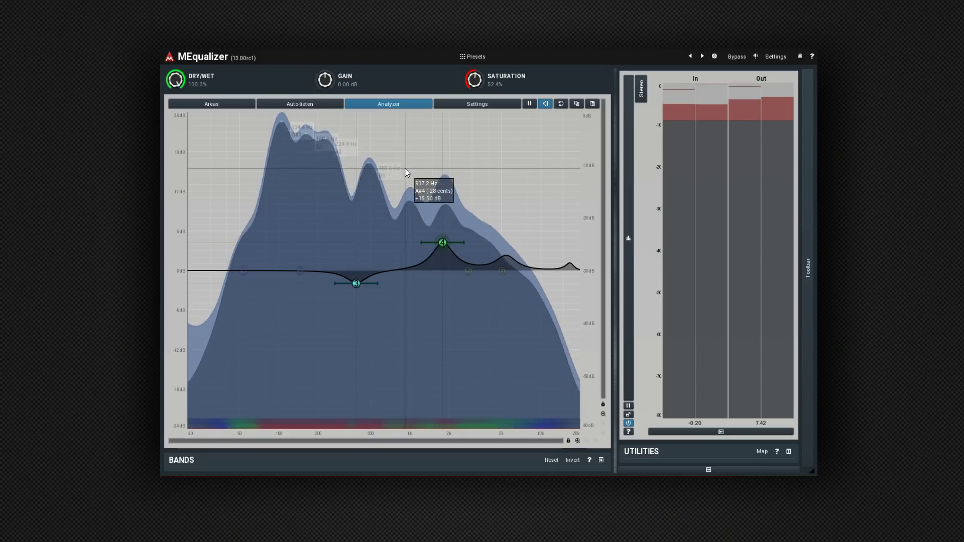